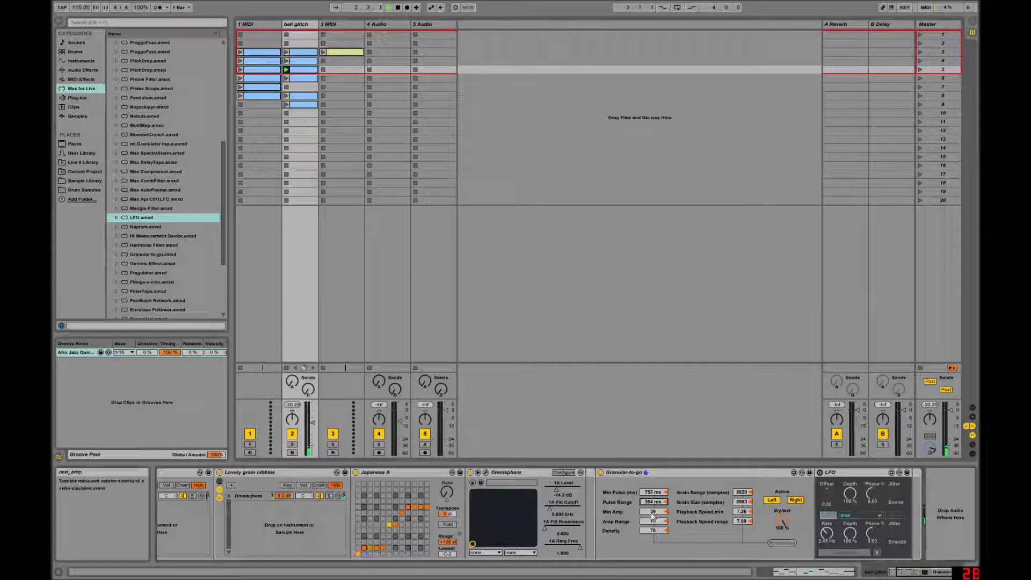
Step: Raise Granulator-to-go's Min Amp to 47, then randomize its settings seven times
drag(653, 517, 653, 510)
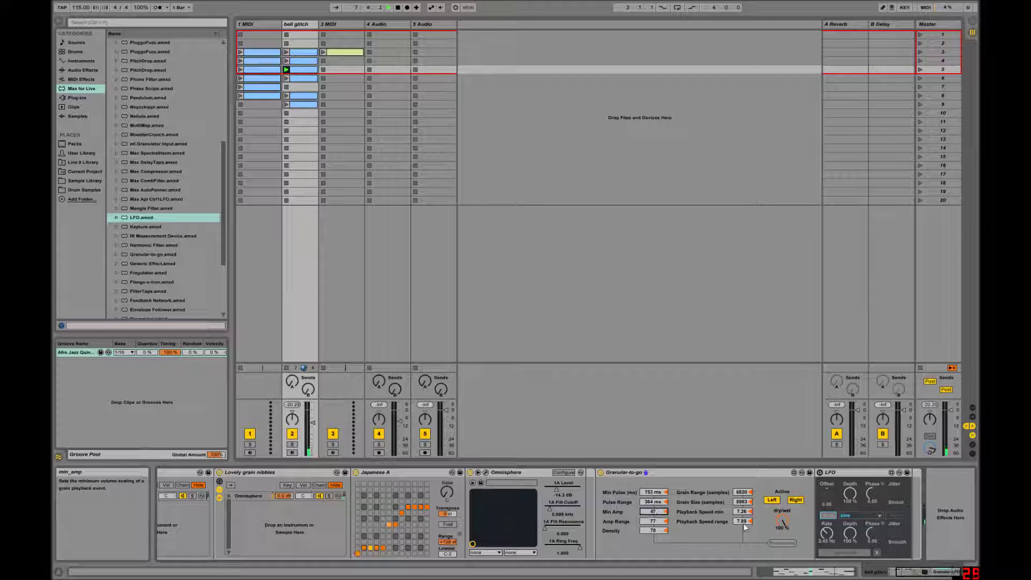
click(781, 543)
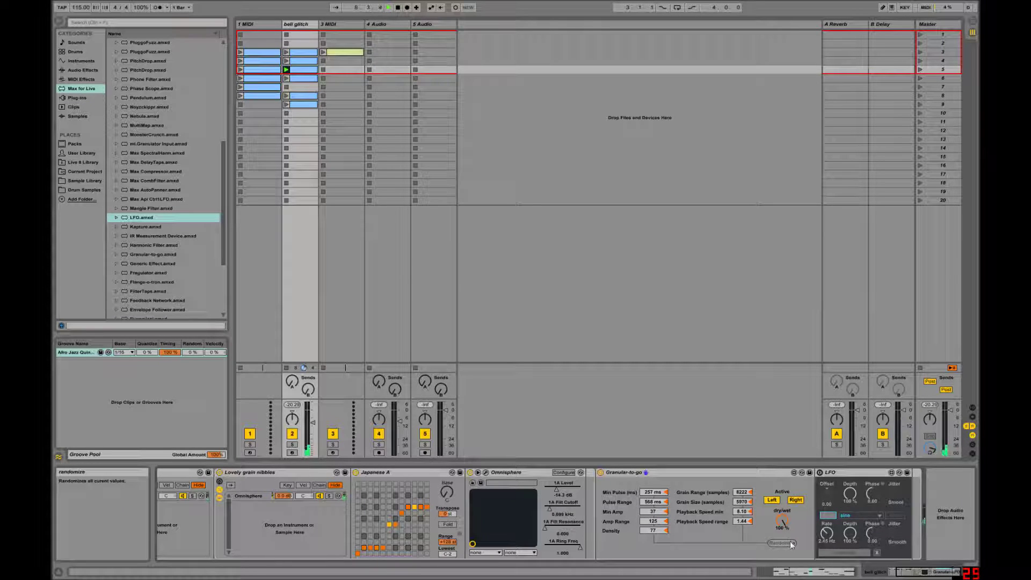
click(791, 545)
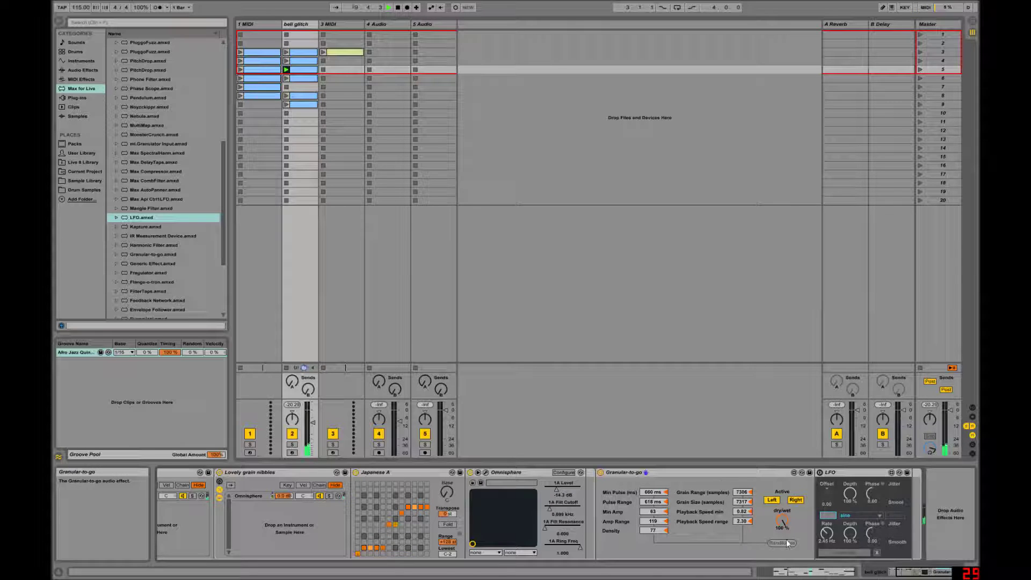
click(787, 544)
click(787, 542)
click(788, 542)
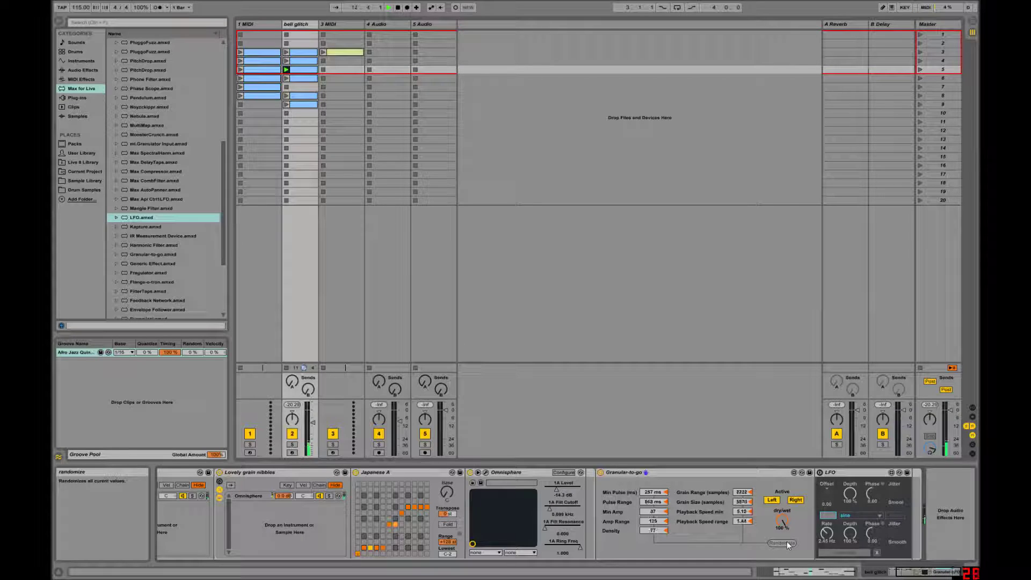
click(787, 543)
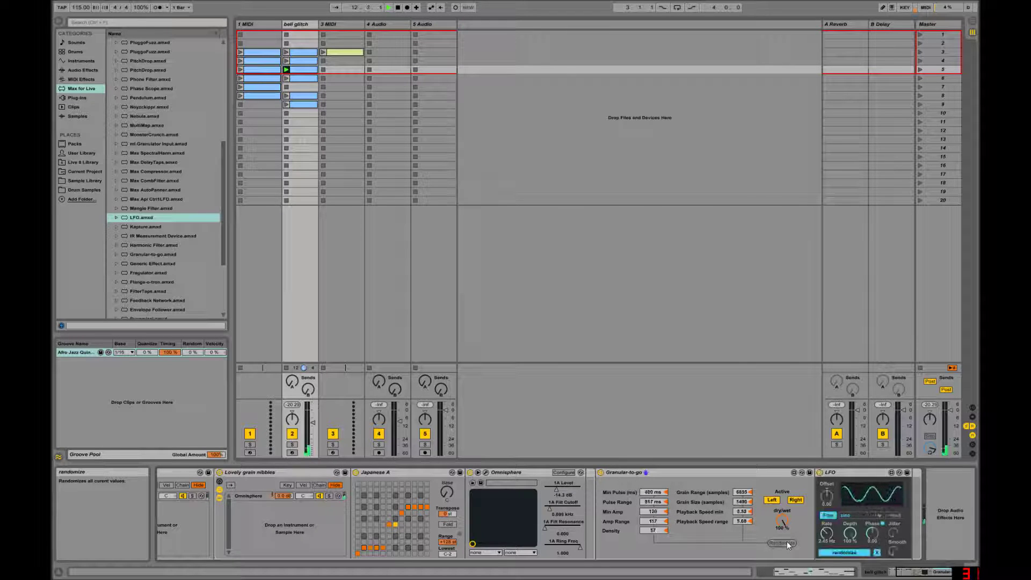
click(788, 543)
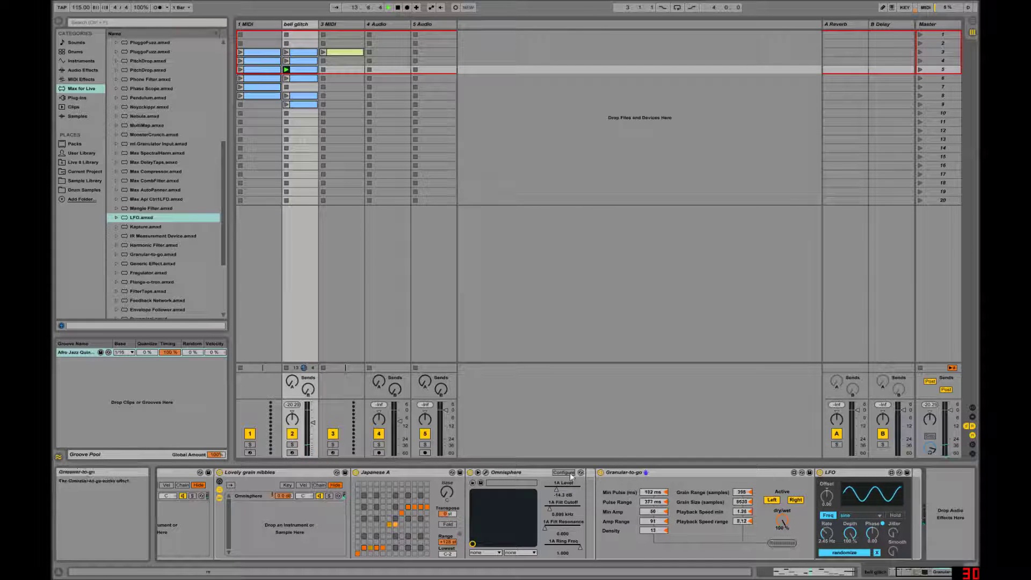
Step: Unmap and re-map the LFO to Granulator-to-go's Randomize, and raise the LFO rate to 22.6 Hz
click(877, 552)
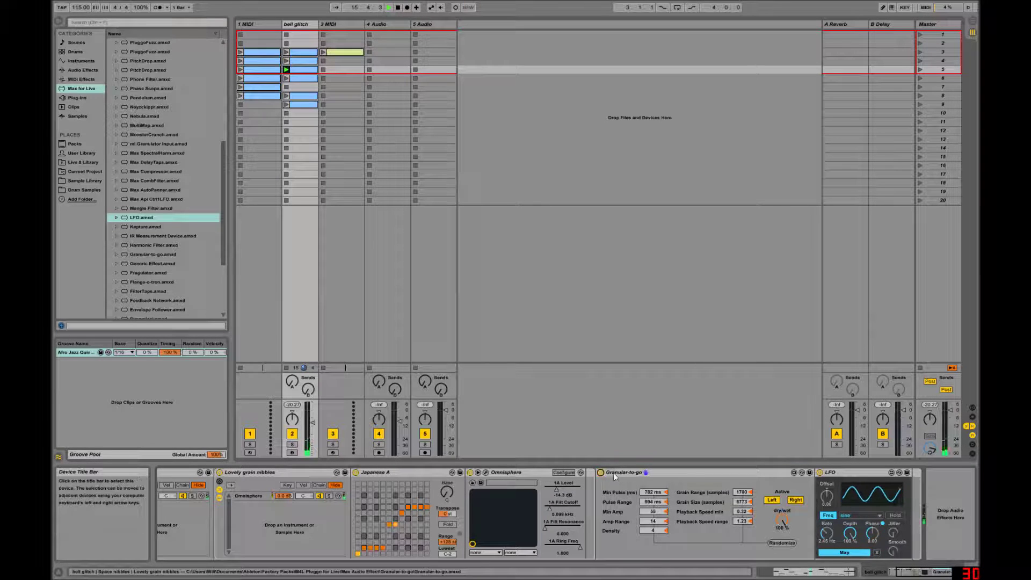
click(613, 472)
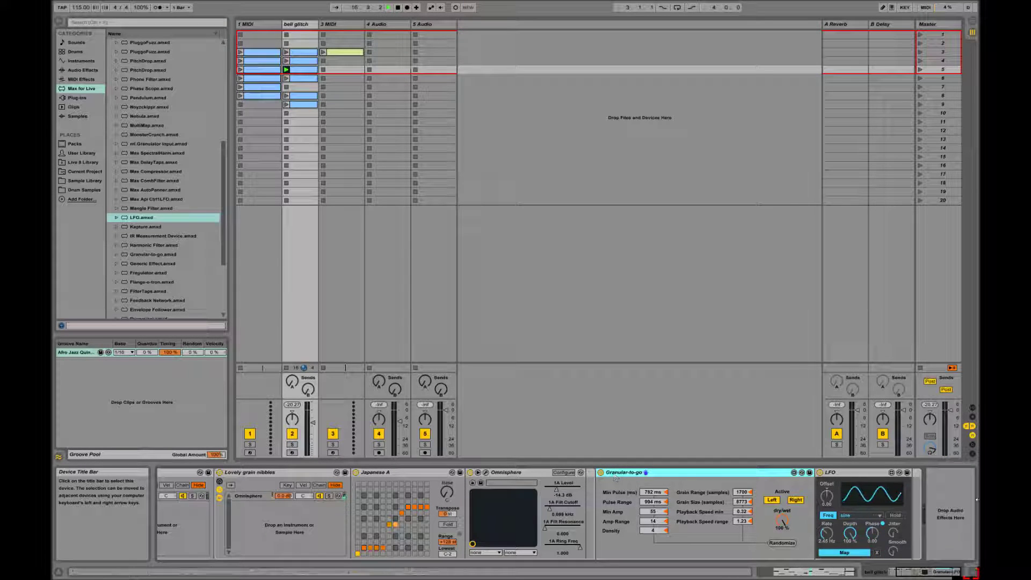
click(845, 553)
click(787, 544)
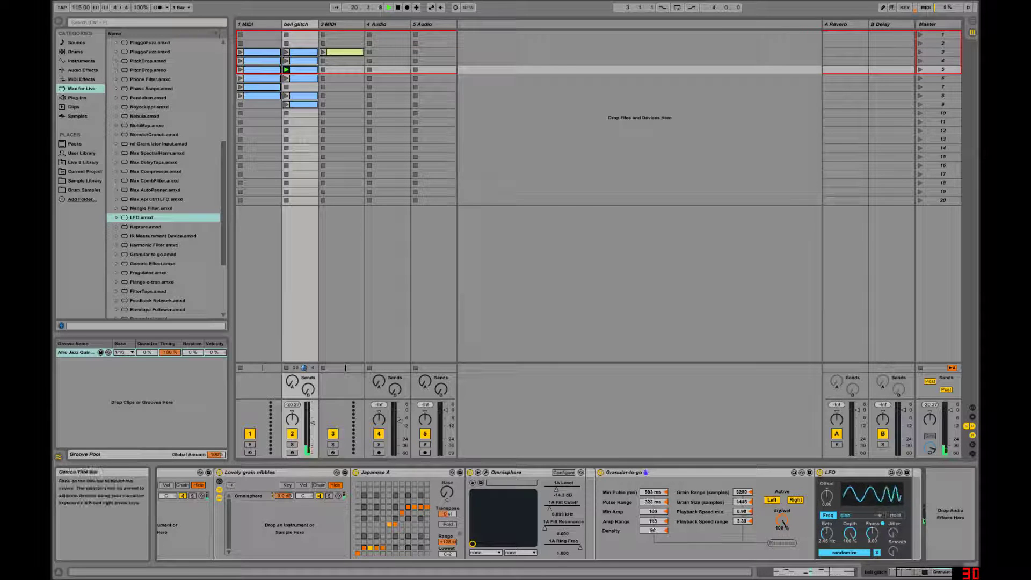
mouse_move(827, 534)
mouse_down()
mouse_move(828, 505)
mouse_move(827, 526)
mouse_up()
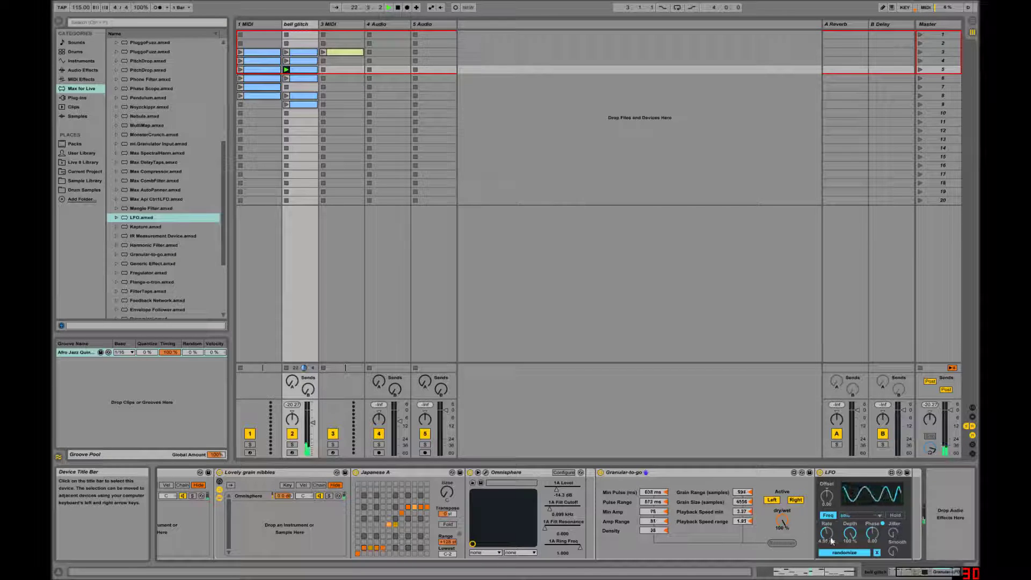
double_click(311, 70)
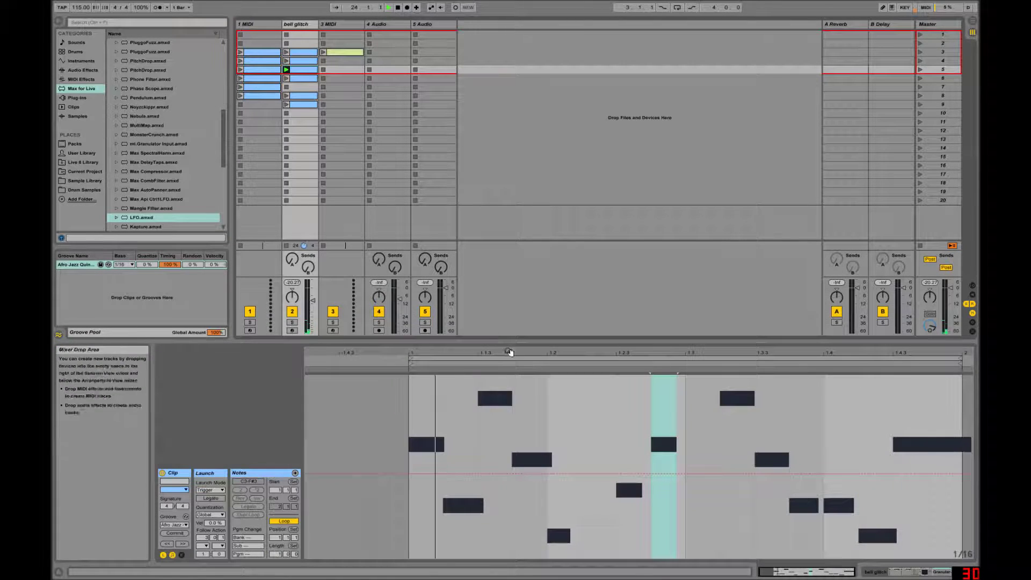
Step: Delete the D#3 note and the F#3 note near 1.2.4 in the note editor
click(181, 557)
click(639, 417)
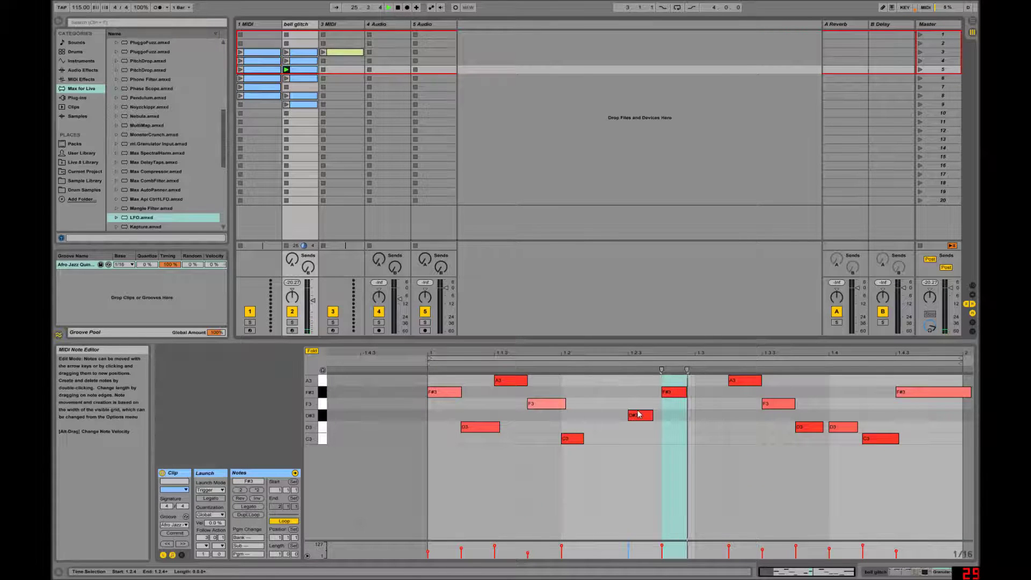
double_click(639, 417)
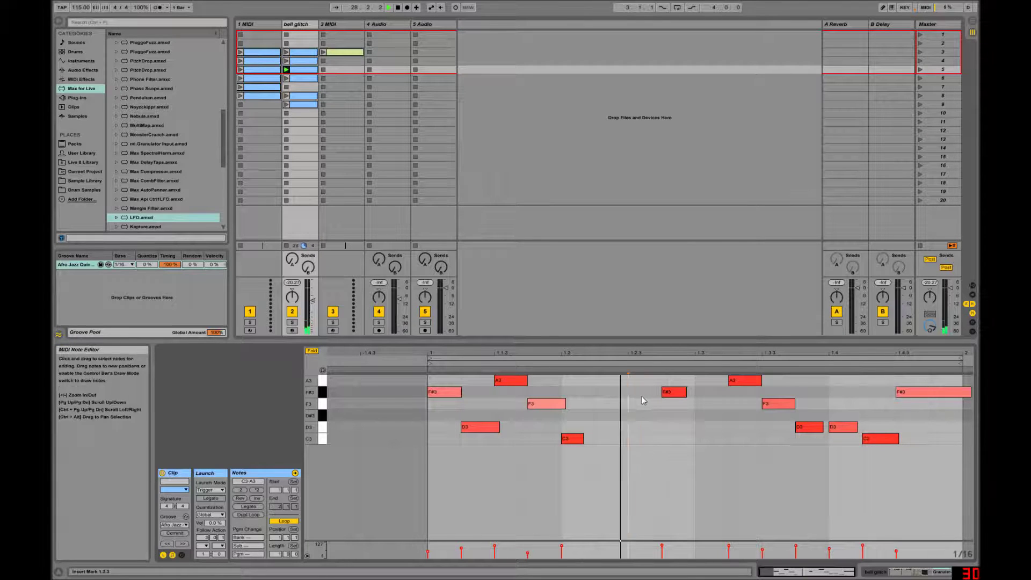
double_click(674, 393)
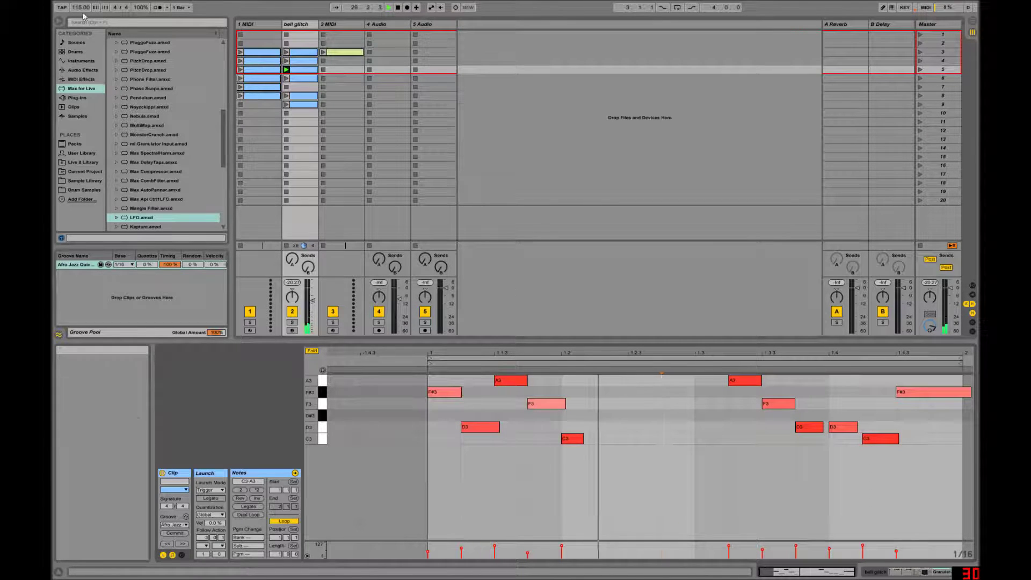
key(F11)
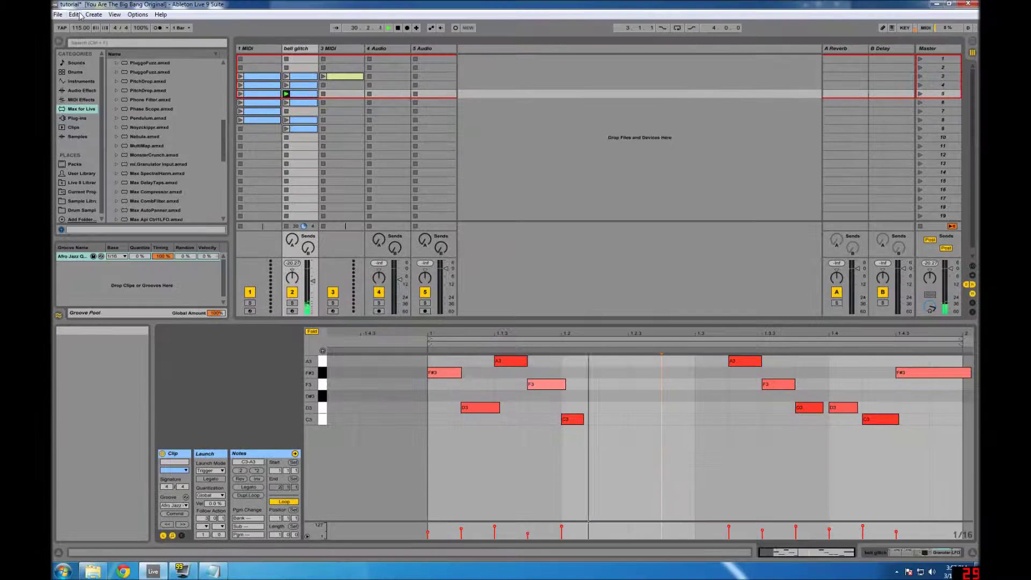
Step: Switch the detail view to the device chain and unmap the LFO's randomize mapping
key(alt+e)
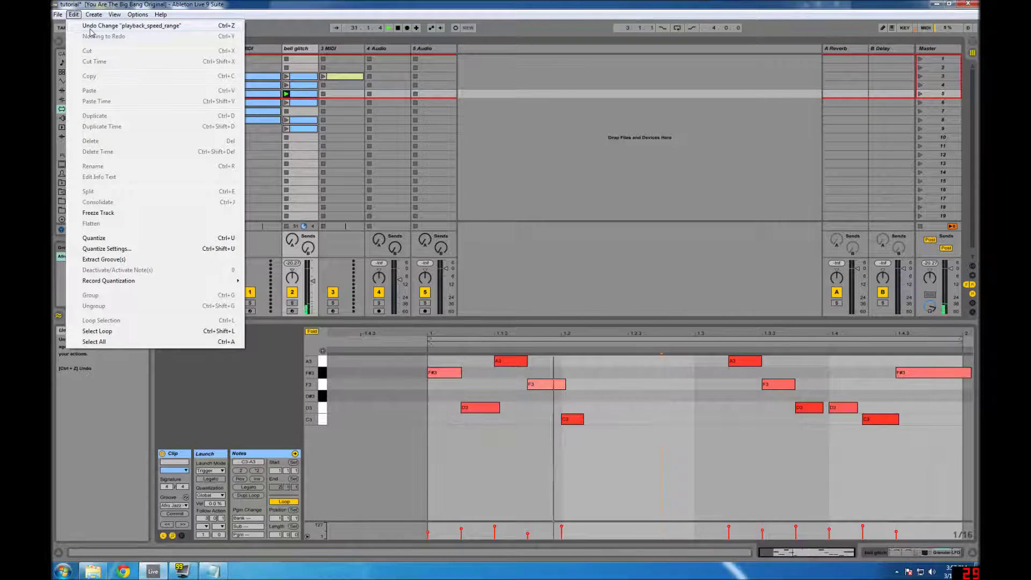
mouse_move(97, 14)
key(Escape)
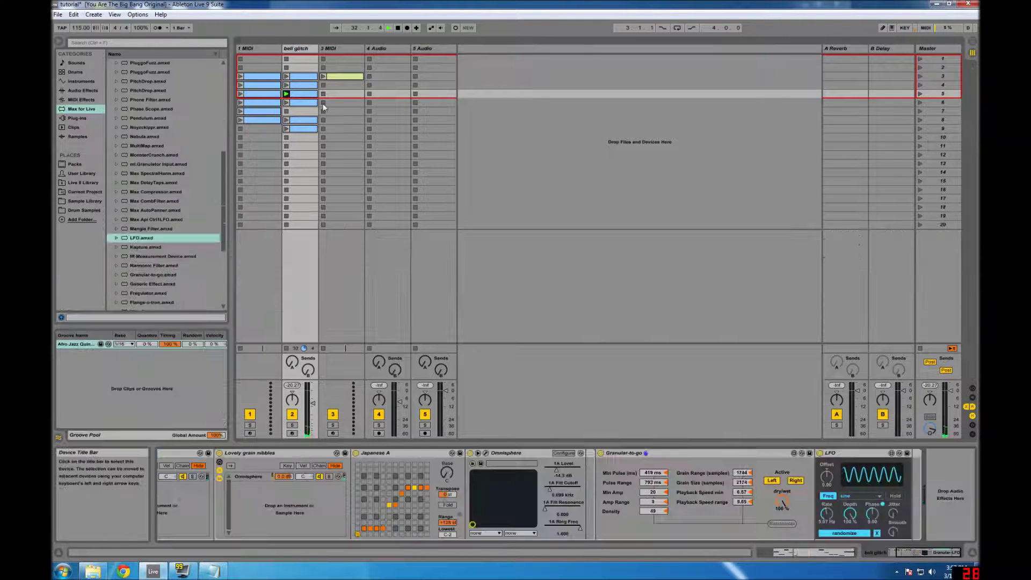
key(shift+Tab)
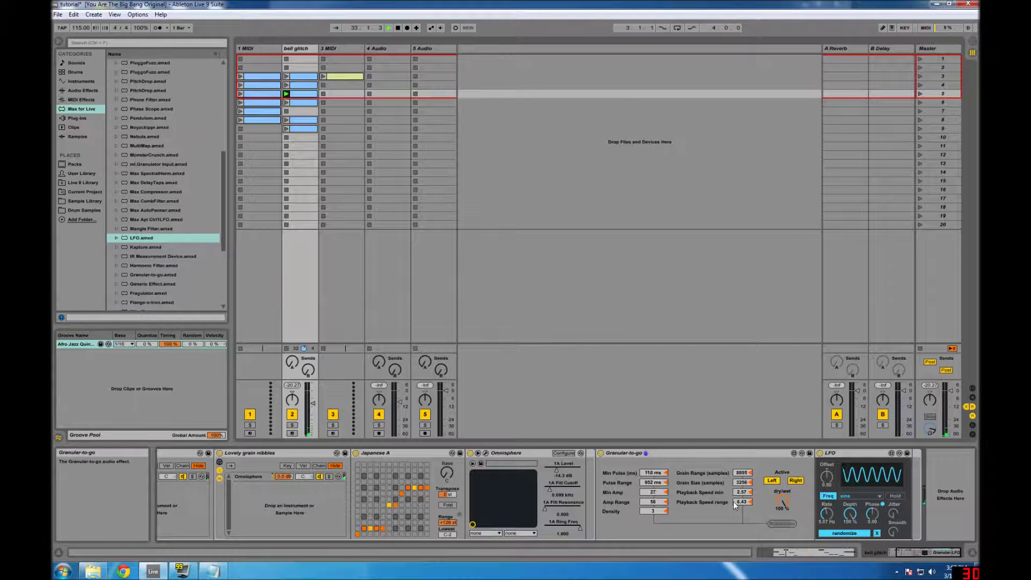
click(877, 533)
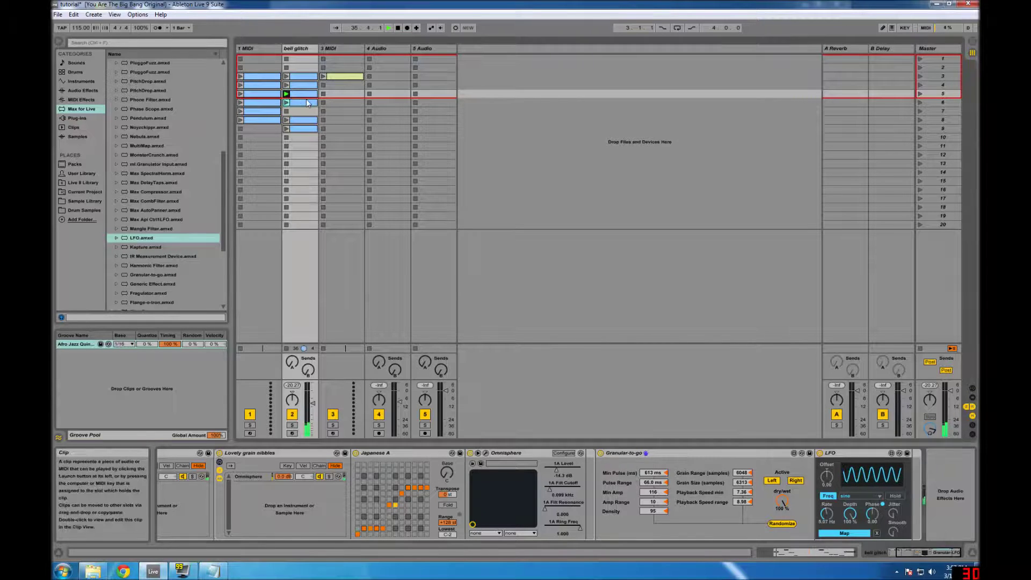
double_click(282, 85)
Step: Deselect the note in the bell glitch clip and select the bell glitch track
click(678, 396)
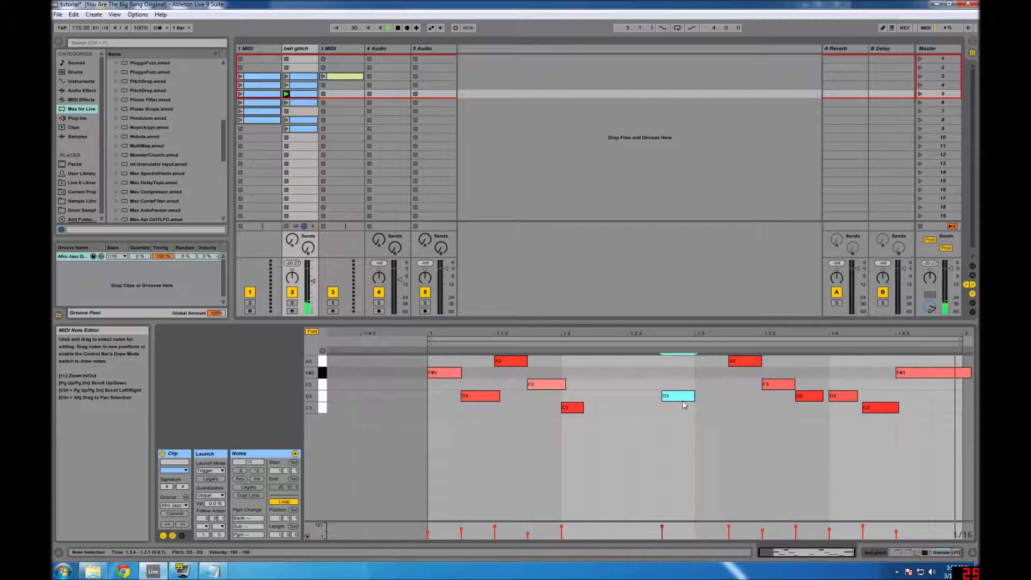
click(688, 398)
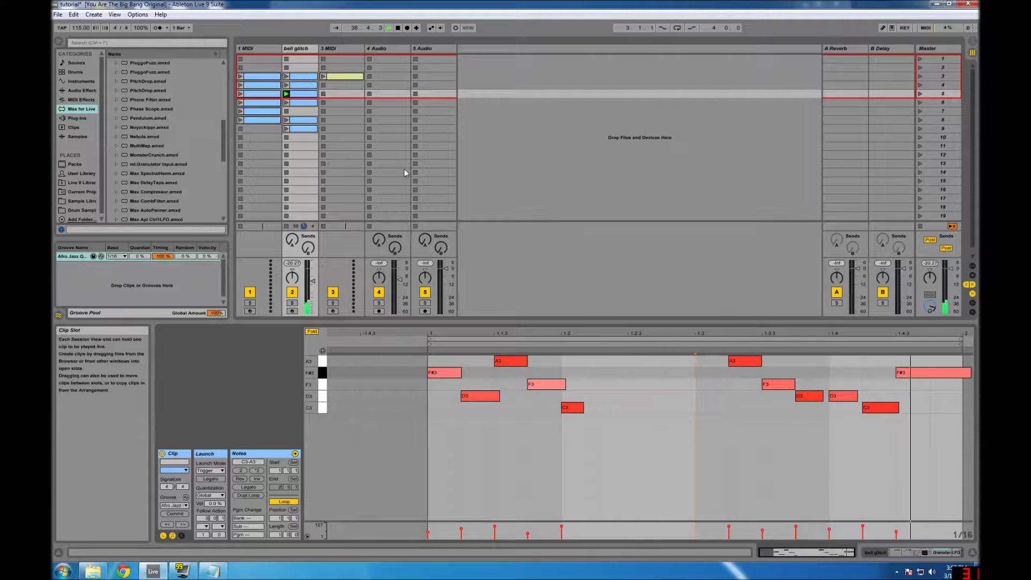
click(309, 53)
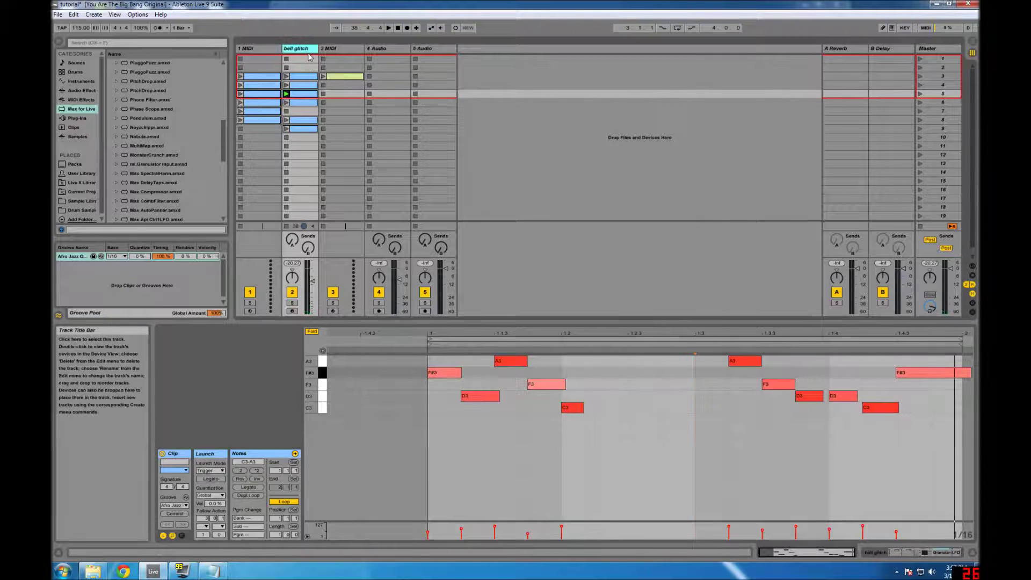
Step: Map the LFO to Granular-to-go's Randomize, then switch Granular-to-go off and on to compare
double_click(309, 57)
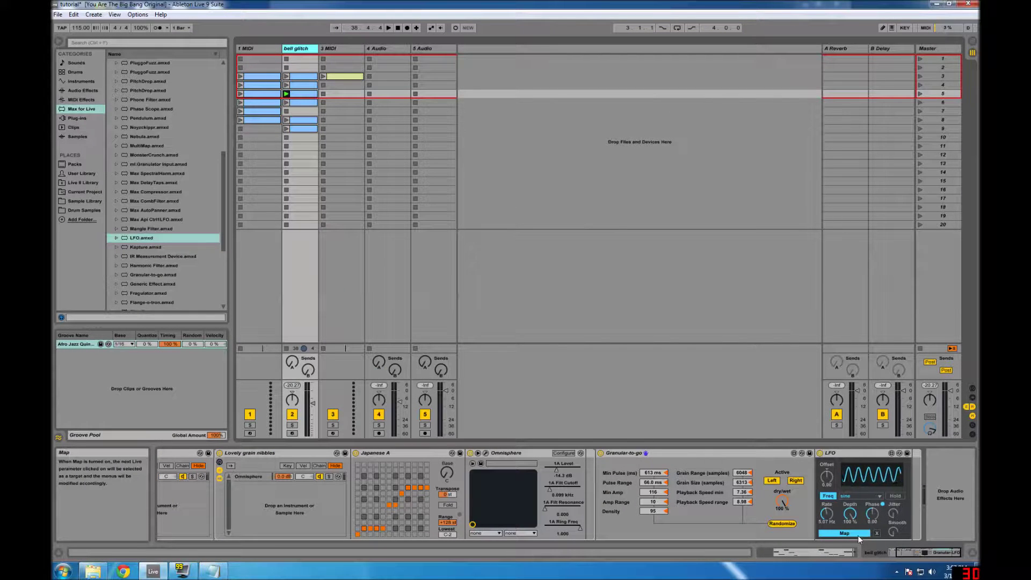
click(794, 525)
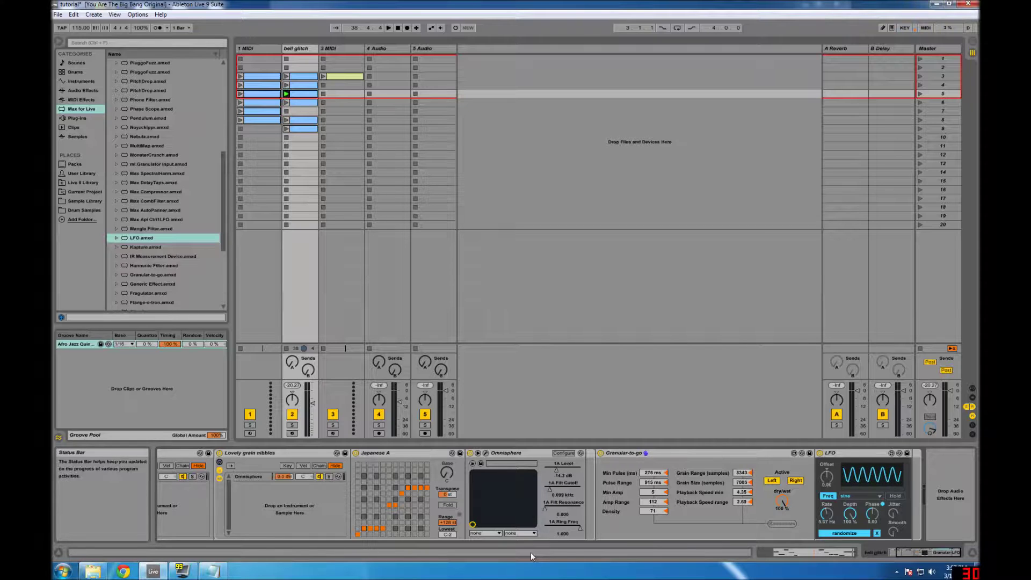
click(601, 454)
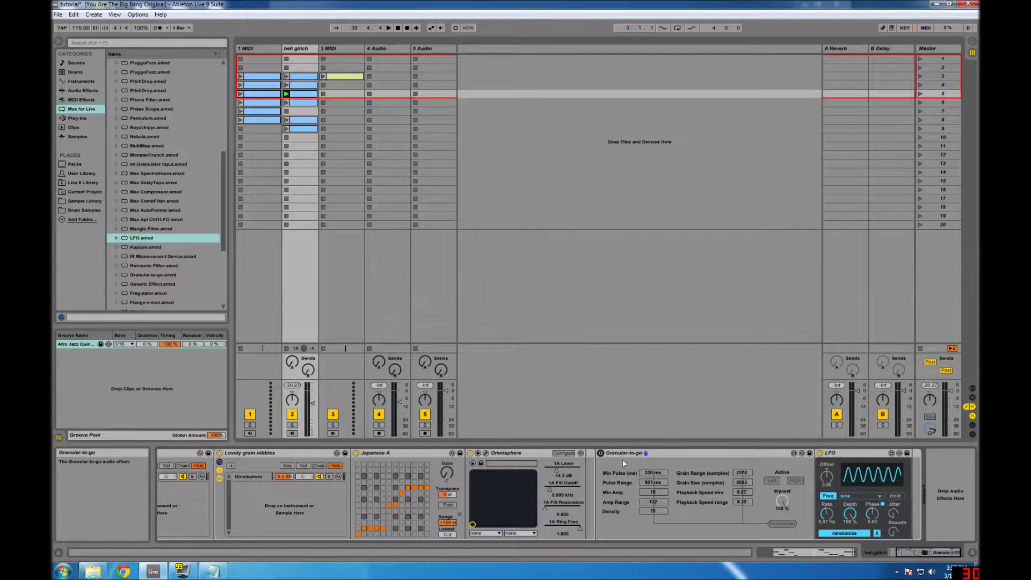
click(601, 453)
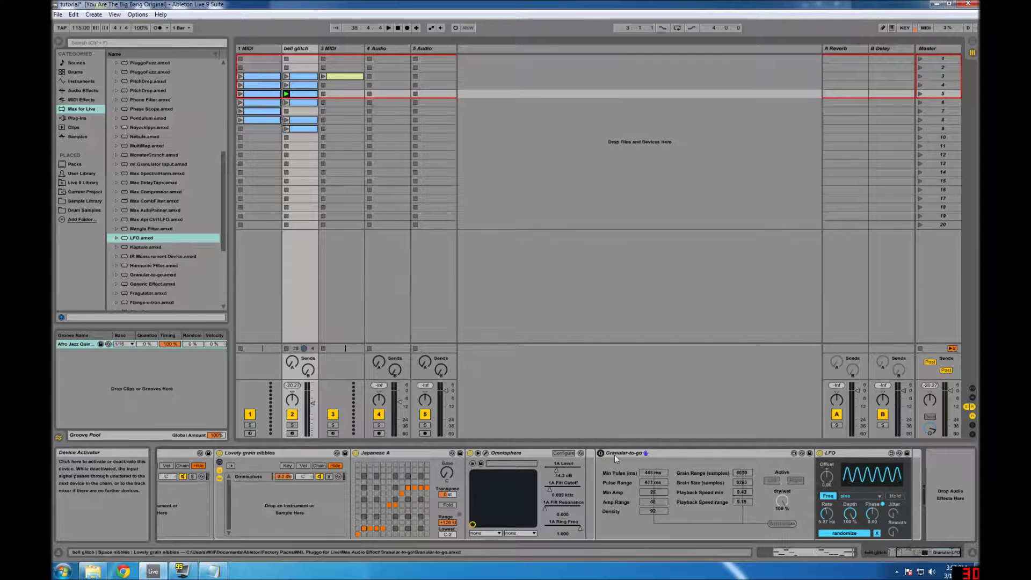
Step: Switch the LFO off and select the Granular-to-go device
click(820, 454)
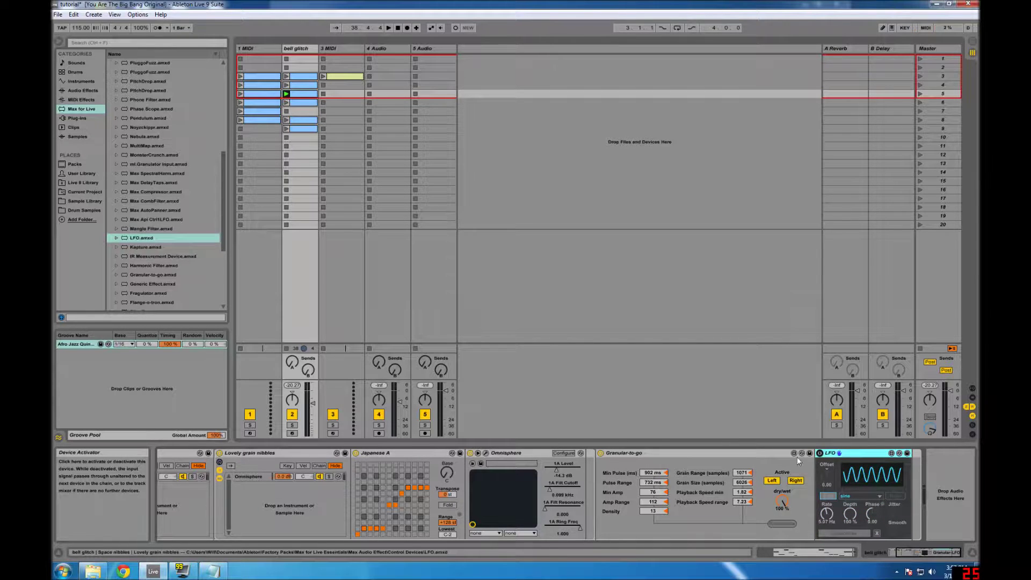
click(755, 453)
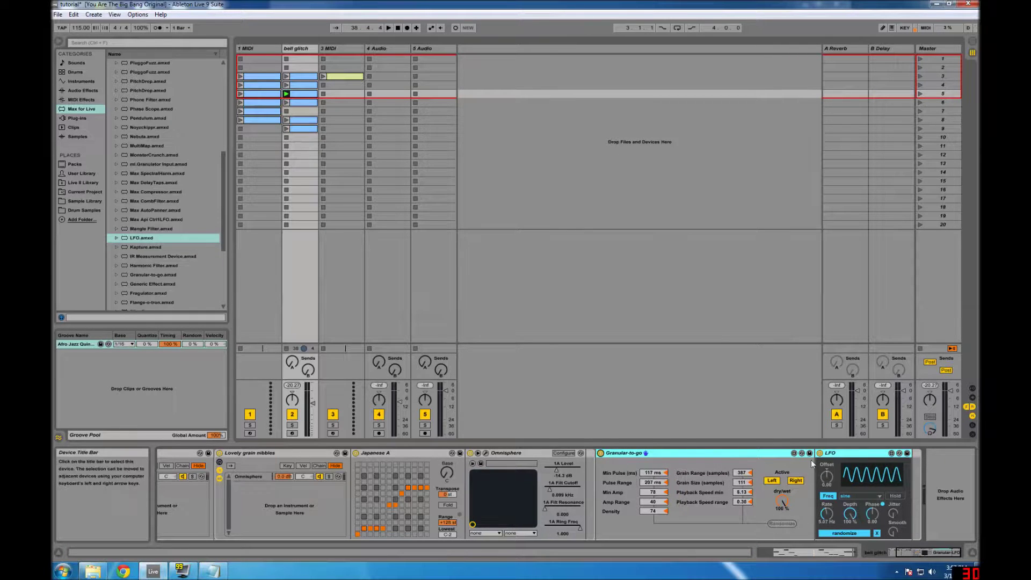
click(770, 456)
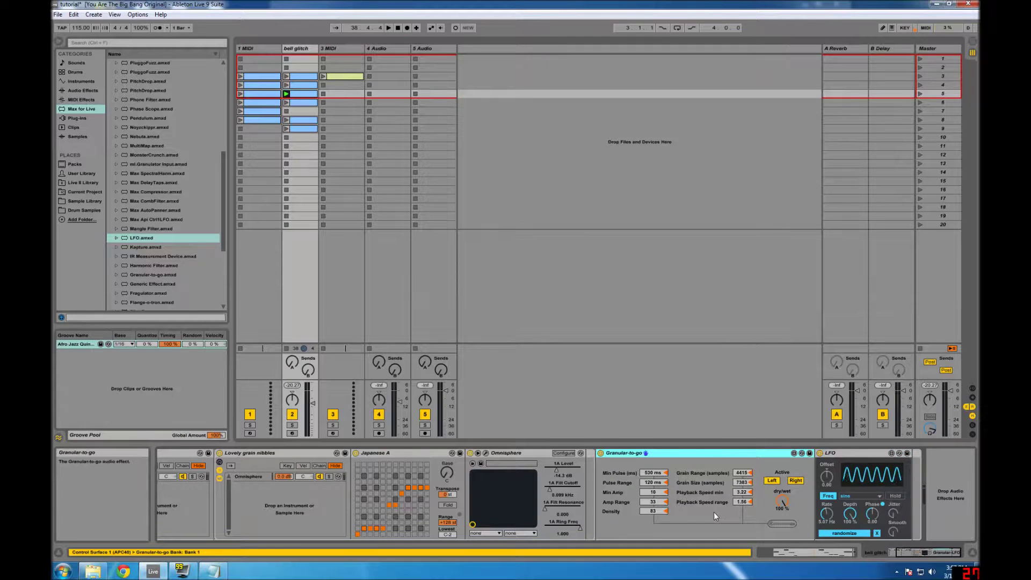
right_click(305, 50)
Step: Freeze the bell glitch track, accepting the stop-audio confirmation
click(323, 110)
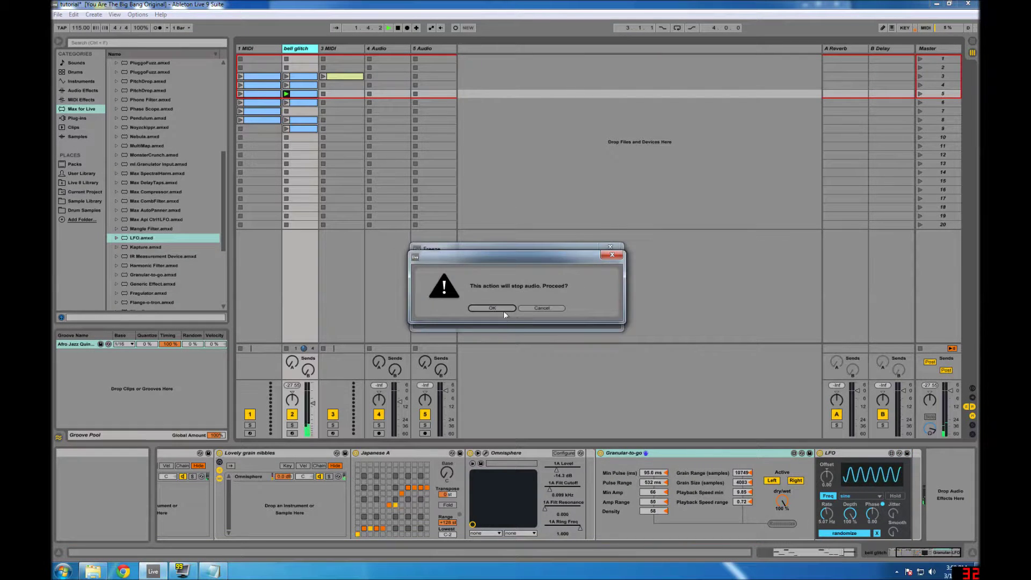
click(492, 308)
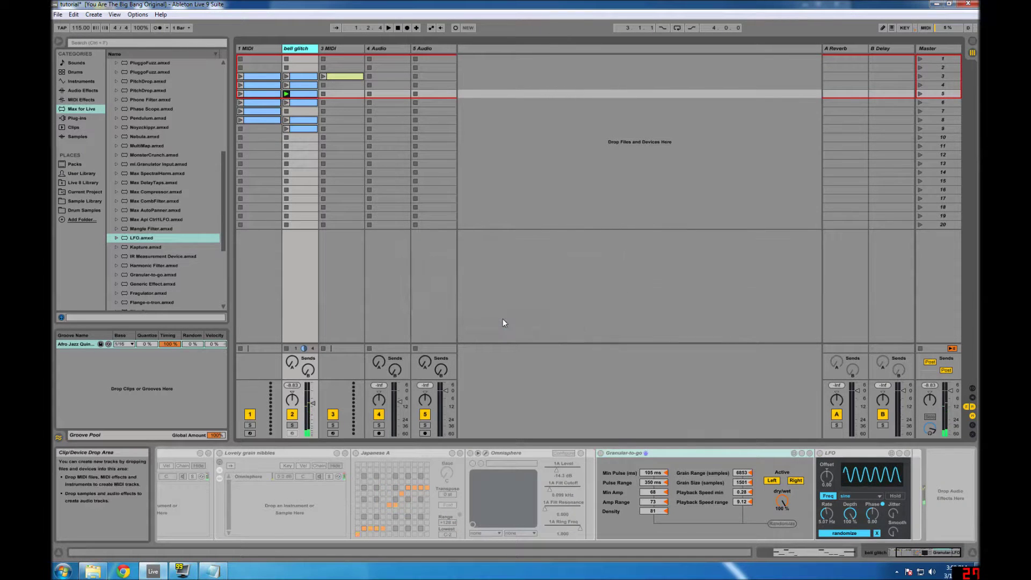
double_click(264, 96)
Step: Delete the G3 note at 1.2.2 and place the insert marker at 1.2.3
click(618, 397)
click(612, 388)
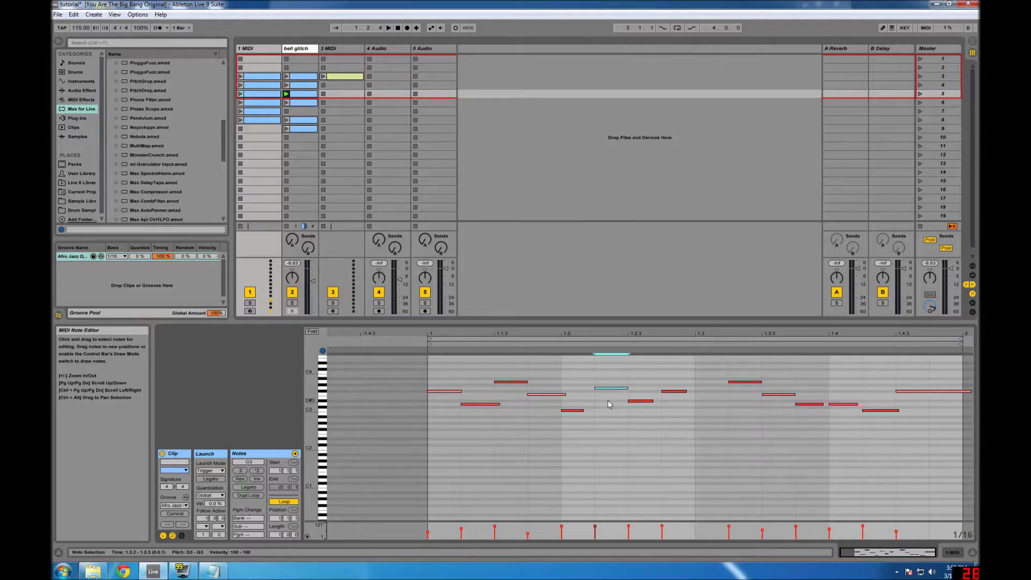
key(Delete)
click(614, 408)
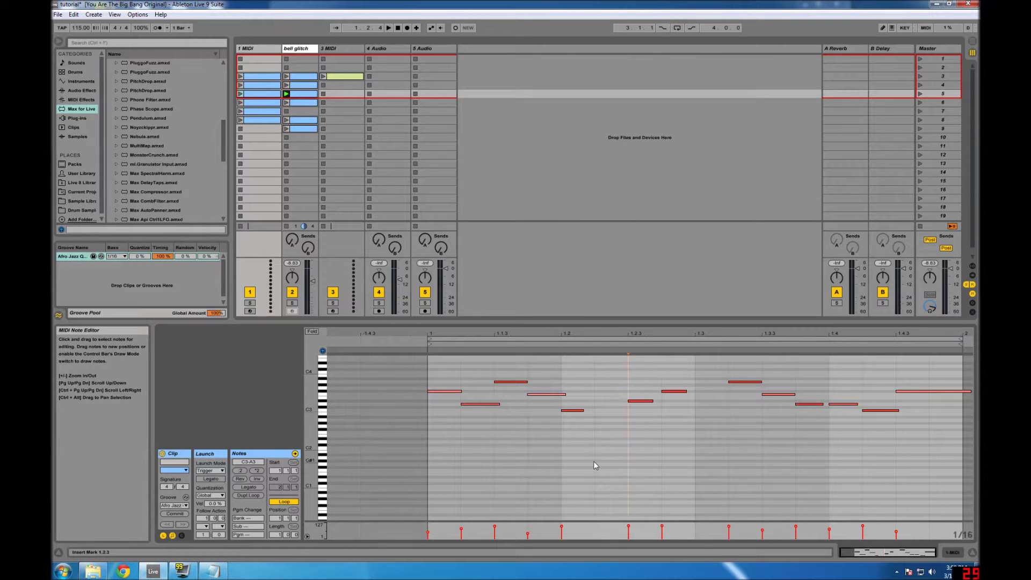